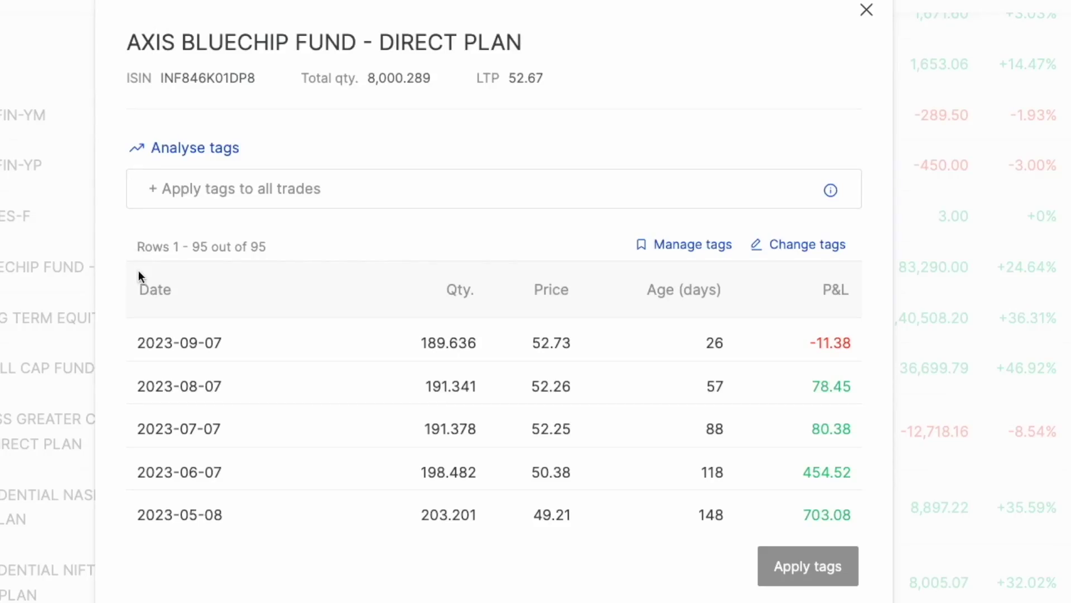
# Step: Copy all 95 Axis Bluechip Fund trades from Zerodha Console and paste them into the Rough sheet
pyautogui.moveTo(139, 276); pyautogui.dragTo(152, 538)
pyautogui.hotkey('ctrl', 'c')
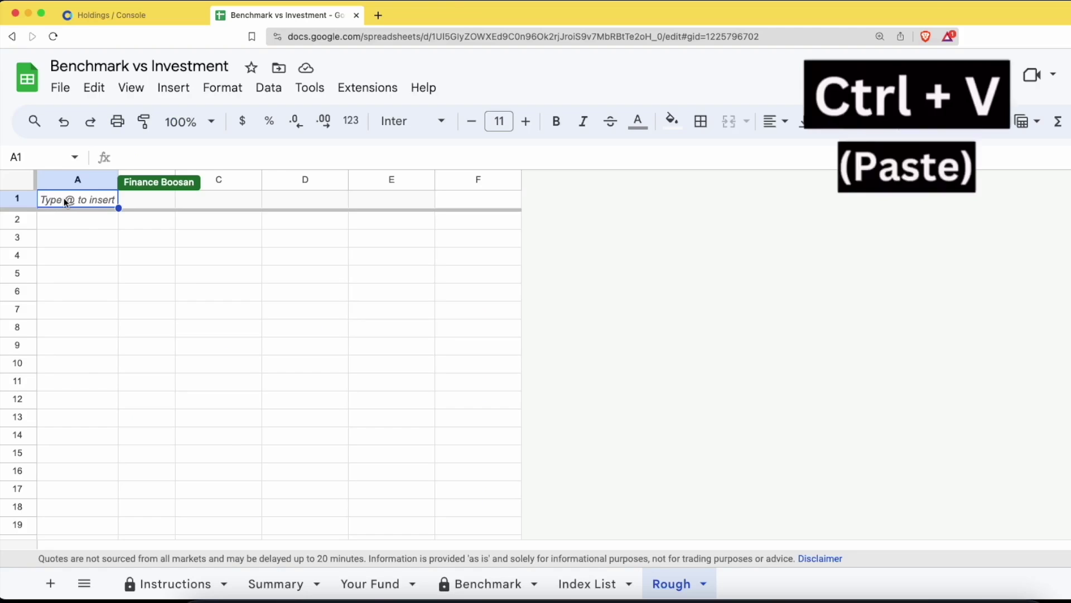
pyautogui.hotkey('ctrl', 'v')
pyautogui.click(17, 200)
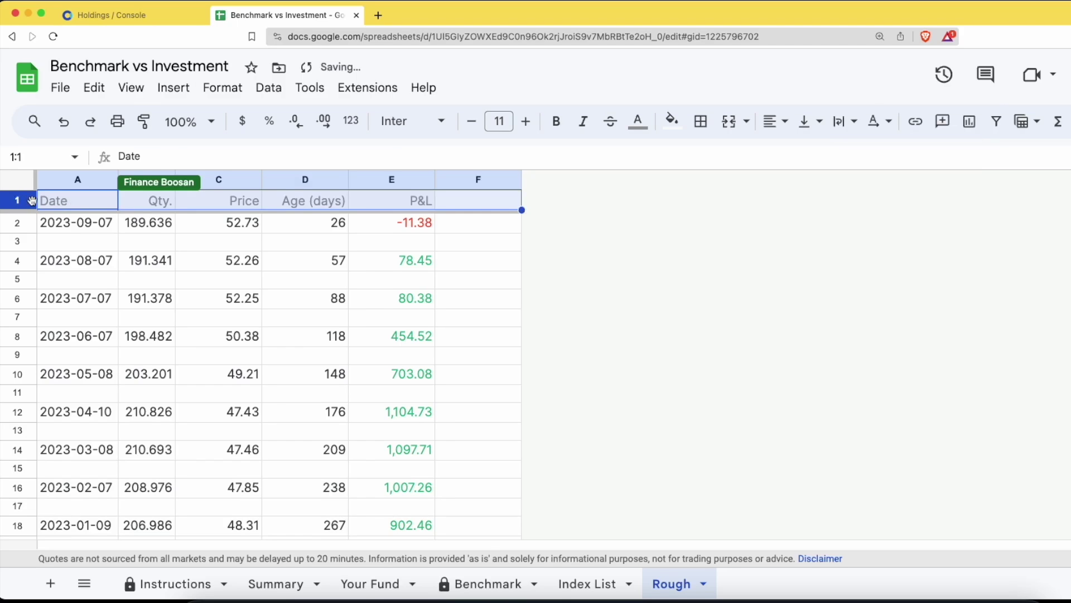
# Step: Freeze the Rough sheet's header row and sort it A to Z by Date to remove blank rows
pyautogui.click(131, 87)
pyautogui.moveTo(150, 146)
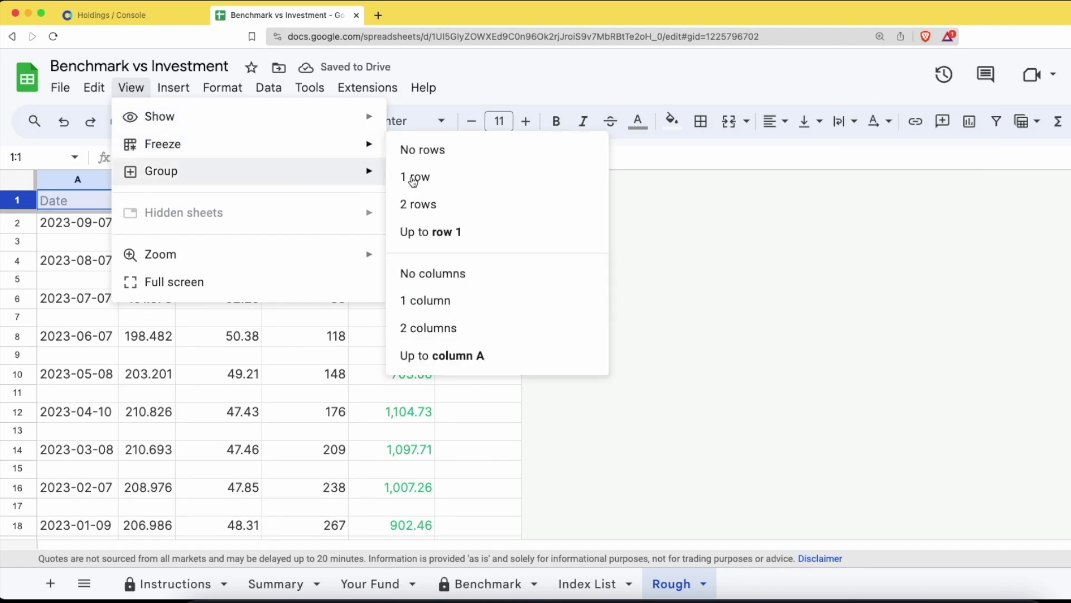
pyautogui.click(441, 177)
pyautogui.rightClick(101, 180)
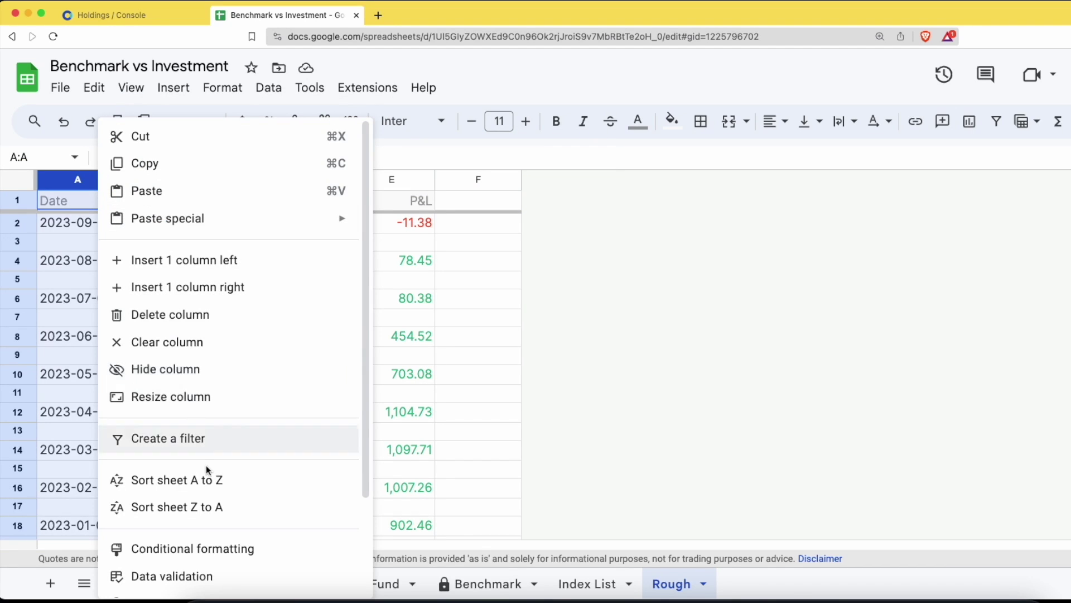
pyautogui.click(228, 489)
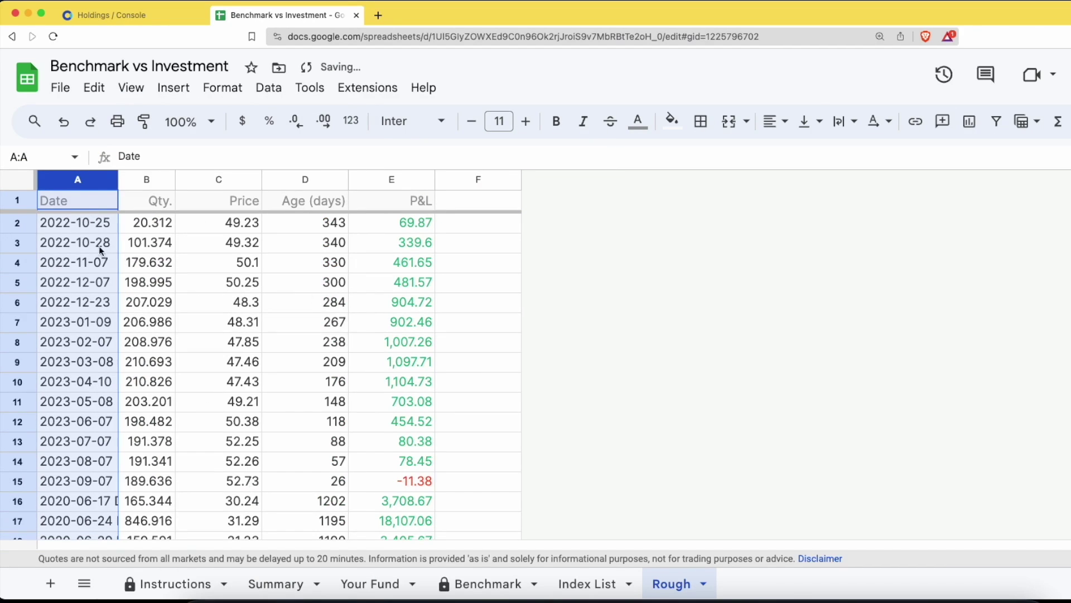
# Step: Copy the trade dates and quantities in A2:B96
pyautogui.click(68, 223)
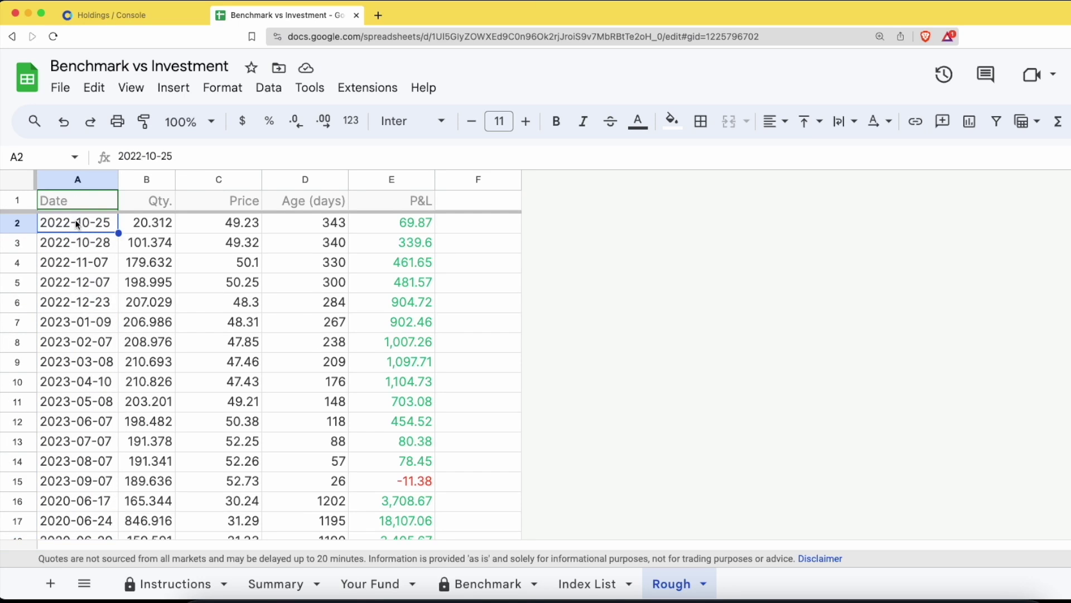
pyautogui.press('super+Down')
pyautogui.press('super+Up')
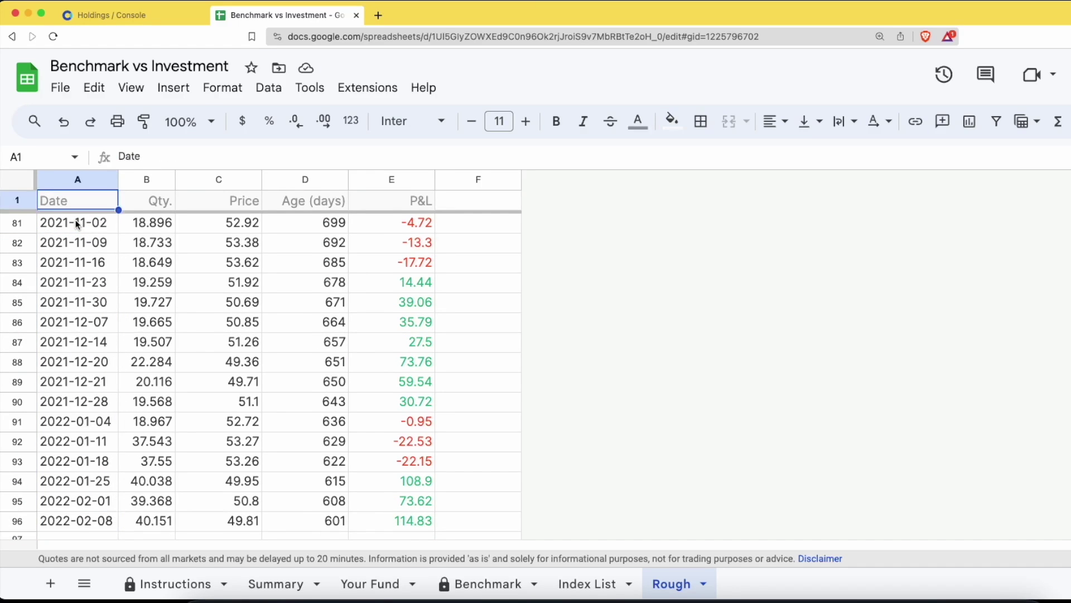
pyautogui.press('super+z')
pyautogui.hotkey('ctrl', 'space')
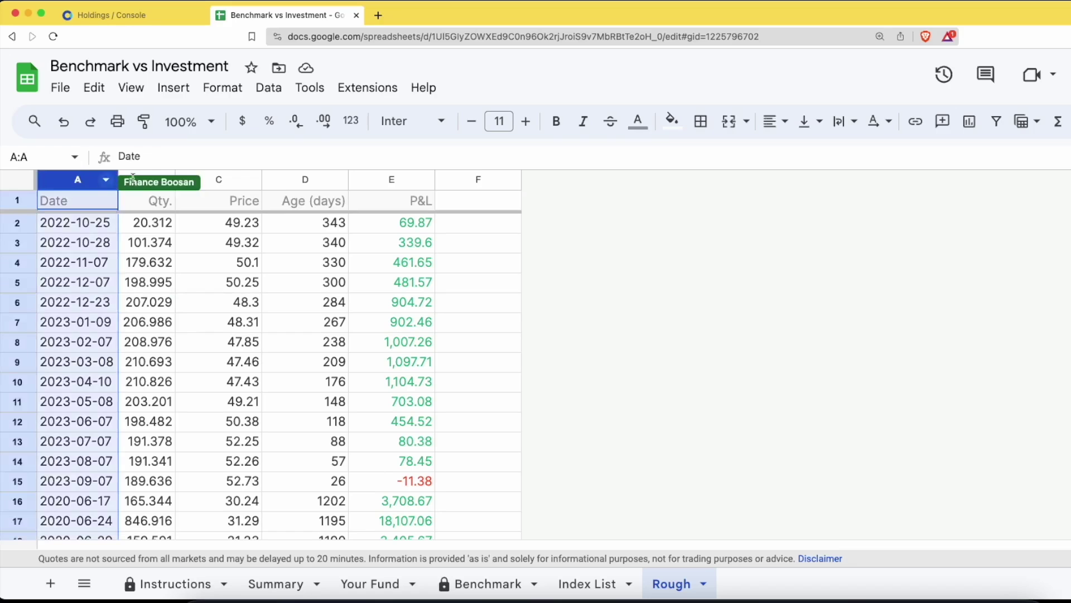
pyautogui.hotkey('ctrl', 'alt', 'shift', '1')
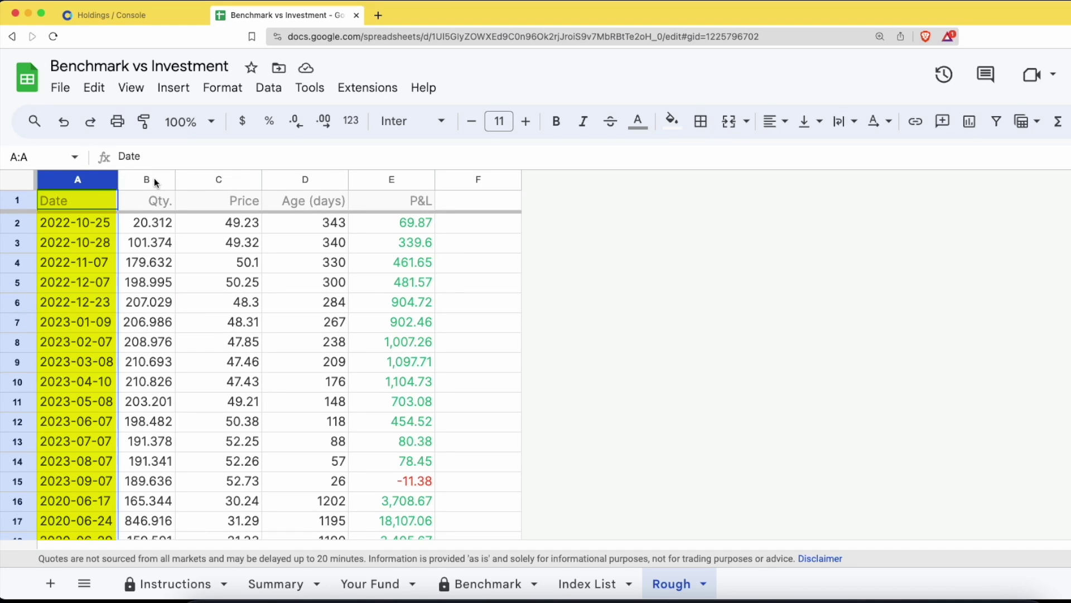
pyautogui.keyDown('shift'); pyautogui.click(153, 179); pyautogui.keyUp('shift')
pyautogui.hotkey('ctrl', 'z')
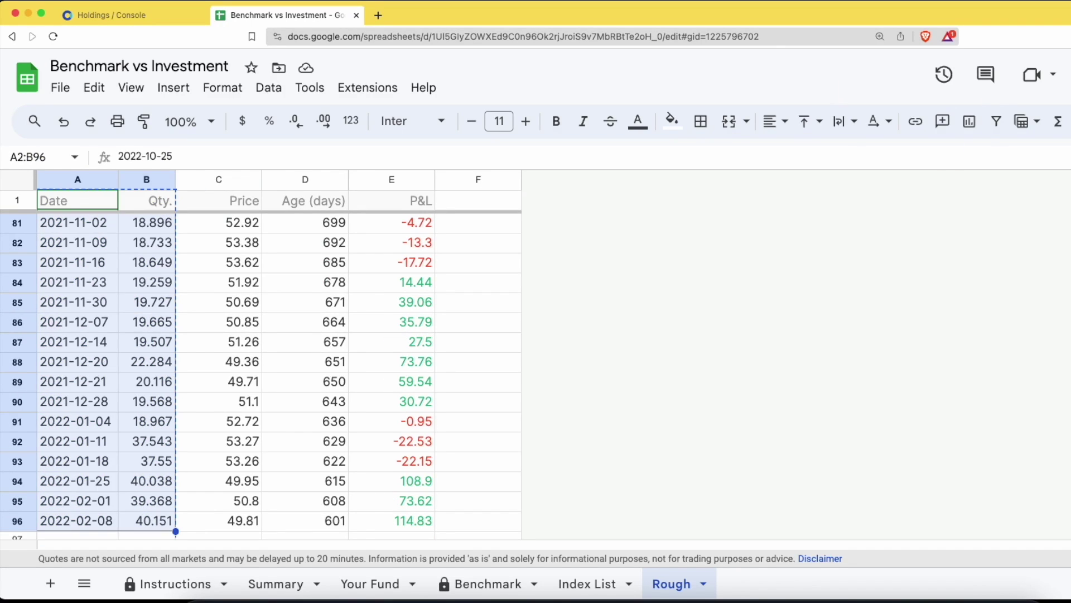
pyautogui.hotkey('ctrl', 'c')
# Step: Paste the Axis trades into Your Fund A3 and set H1 to fund code AXIS_BLUE_FUND_17AQV2D
pyautogui.click(369, 584)
pyautogui.hotkey('ctrl', 'v')
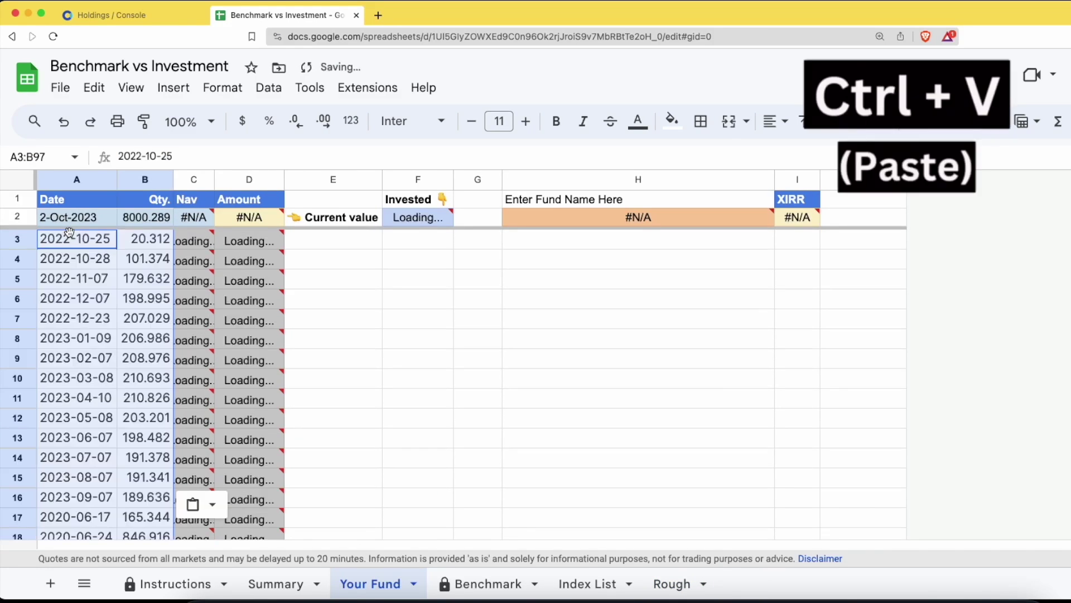
pyautogui.click(614, 204)
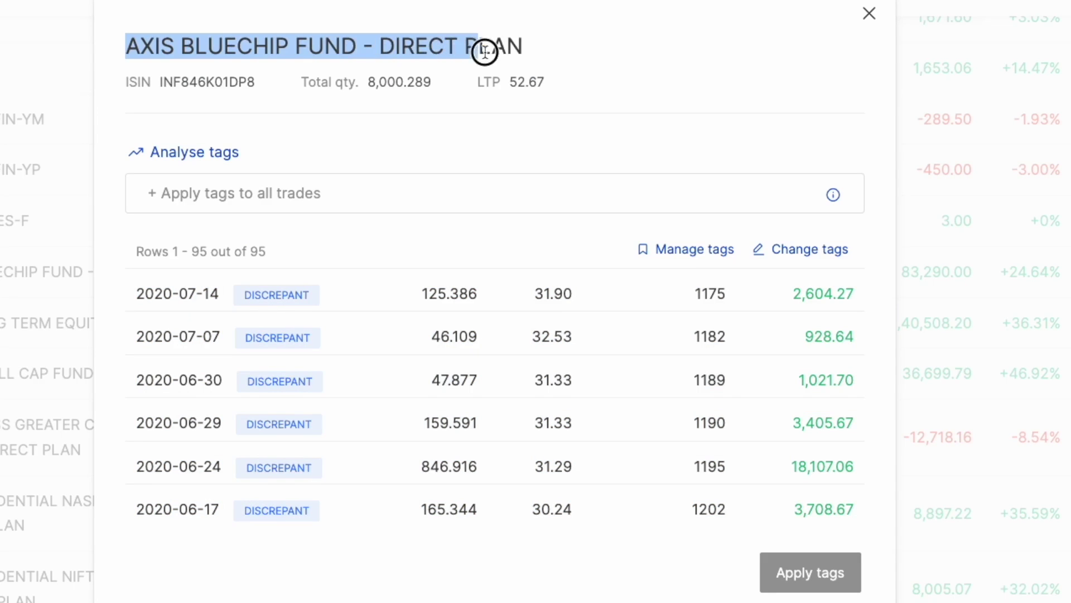
pyautogui.moveTo(483, 48); pyautogui.dragTo(505, 45)
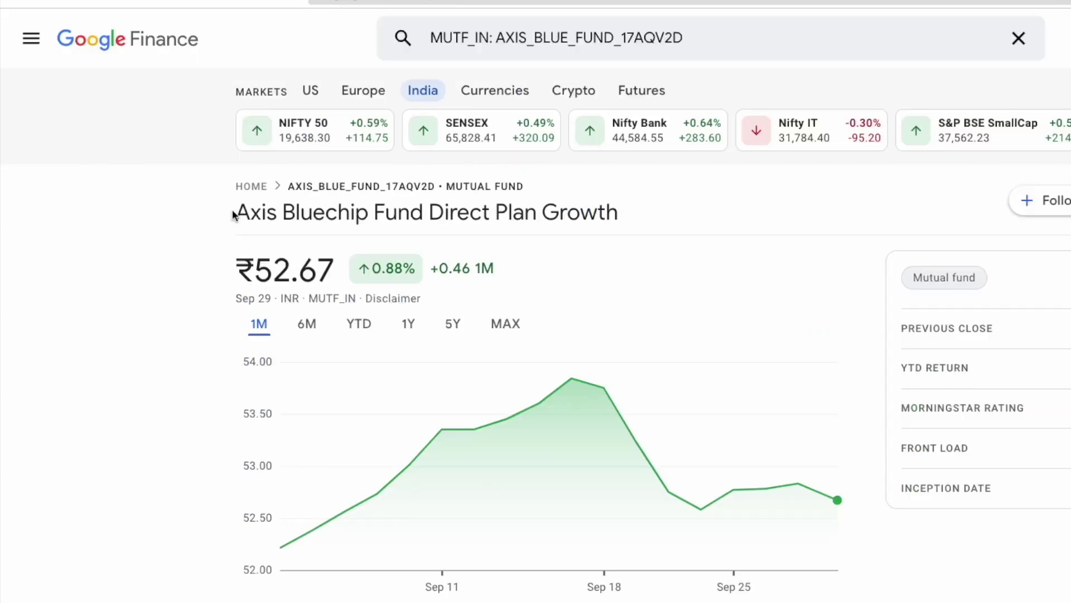
pyautogui.moveTo(235, 215); pyautogui.dragTo(681, 213)
pyautogui.doubleClick(360, 187)
pyautogui.hotkey('ctrl', 'c')
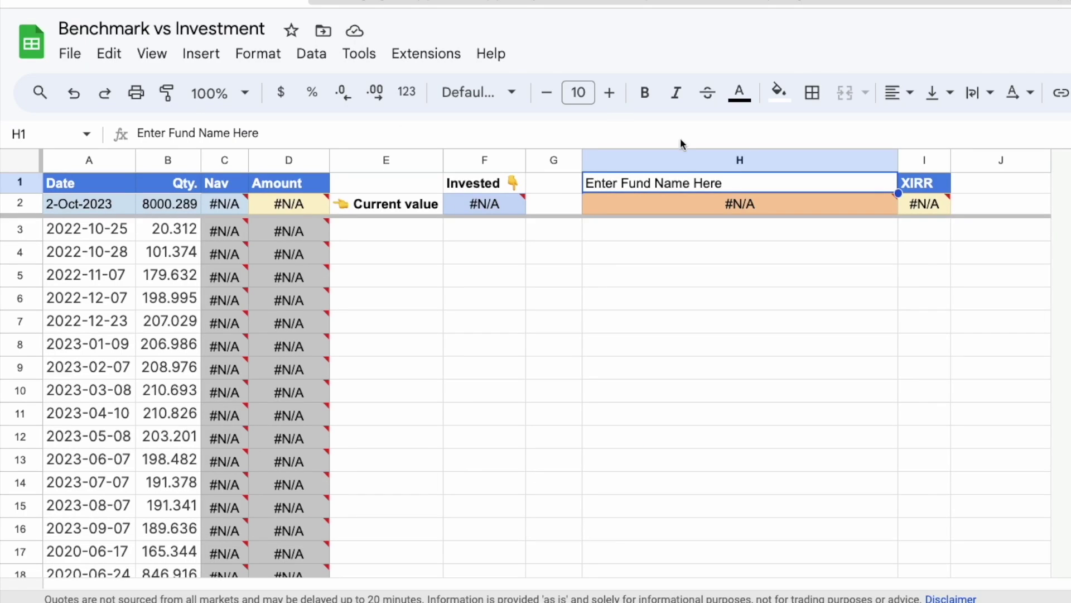
pyautogui.hotkey('ctrl', 'v')
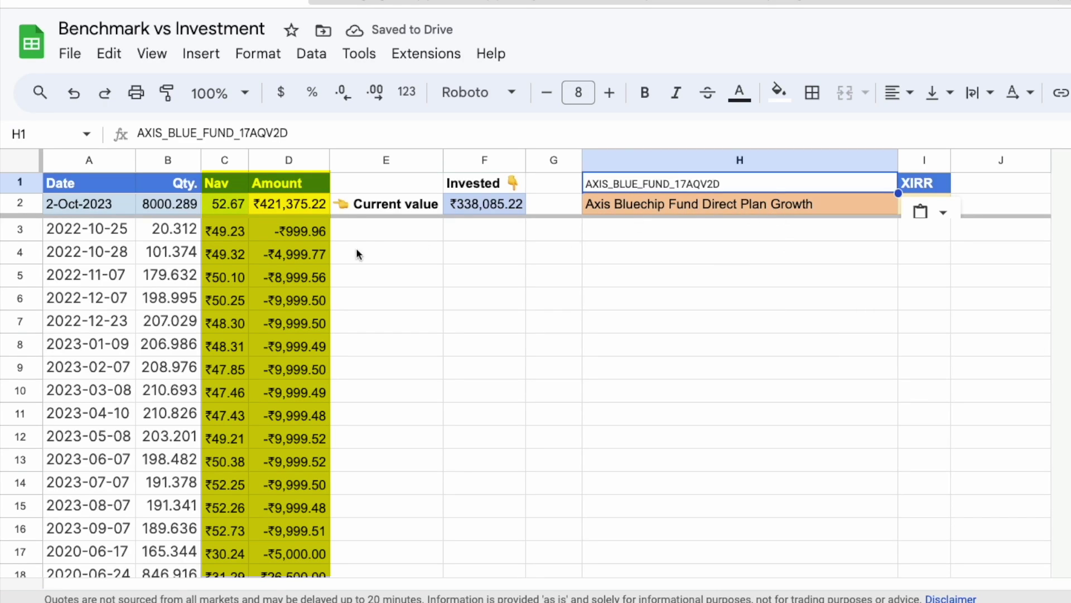
pyautogui.click(483, 209)
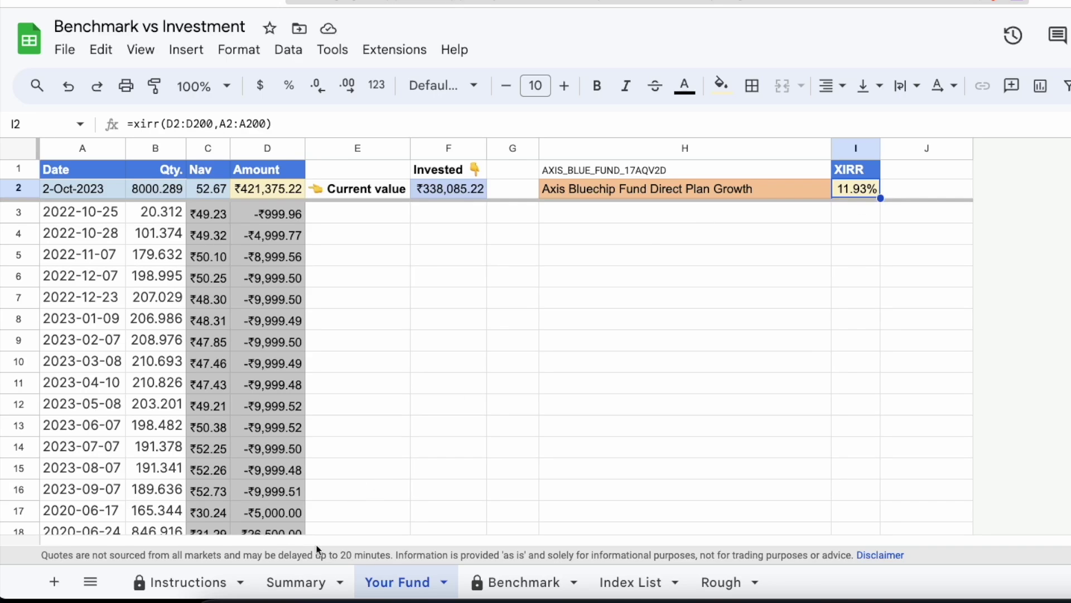
# Step: Cycle the Summary sheet's C4 benchmark through Nifty 50, Nifty 100 and Midcap 50
pyautogui.click(301, 583)
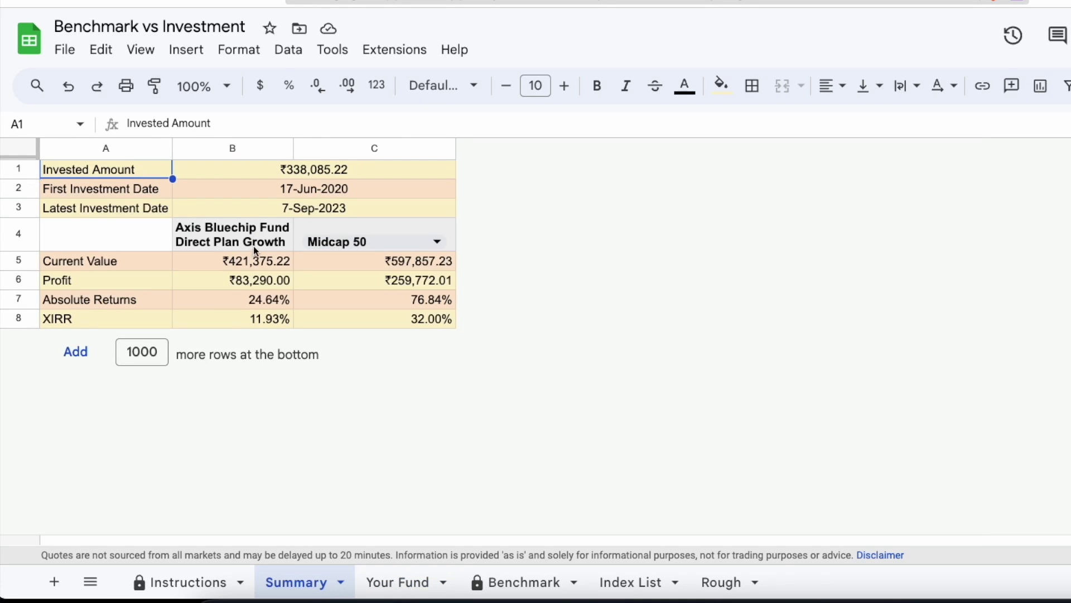
pyautogui.click(437, 244)
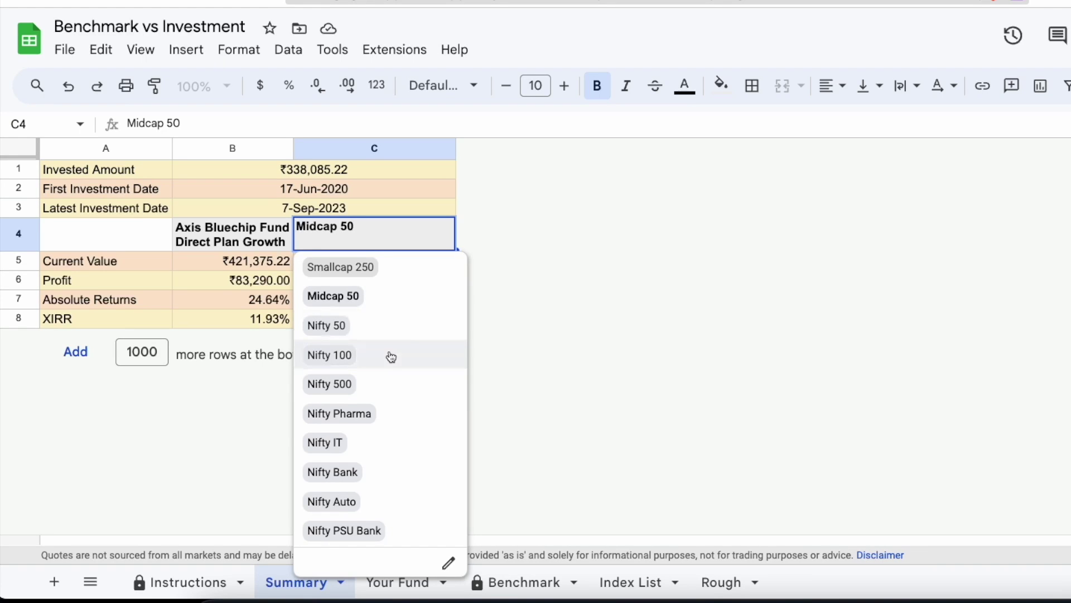
pyautogui.click(391, 326)
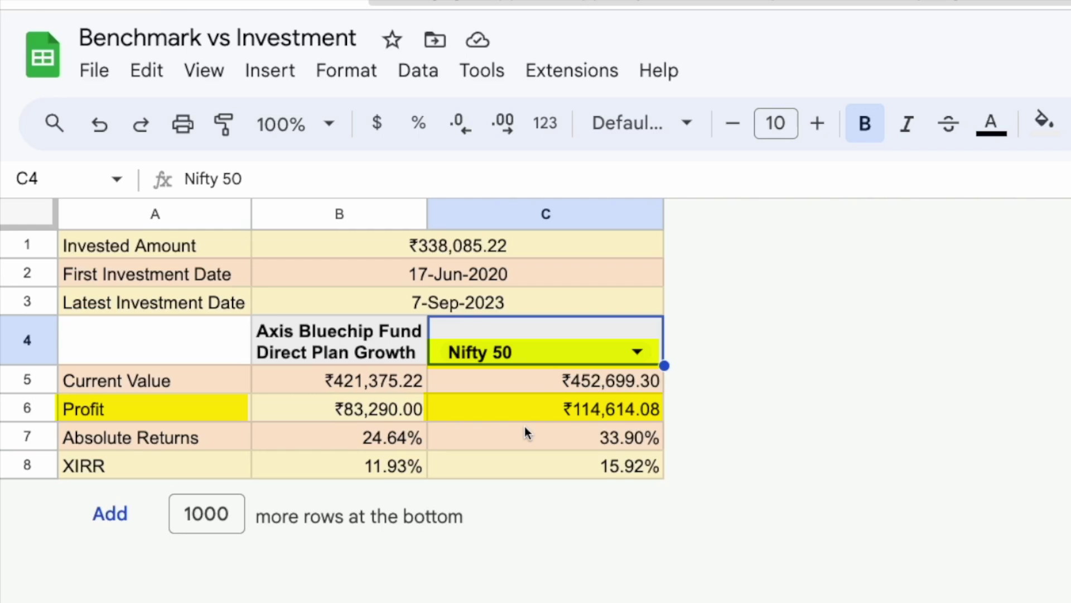
pyautogui.click(636, 351)
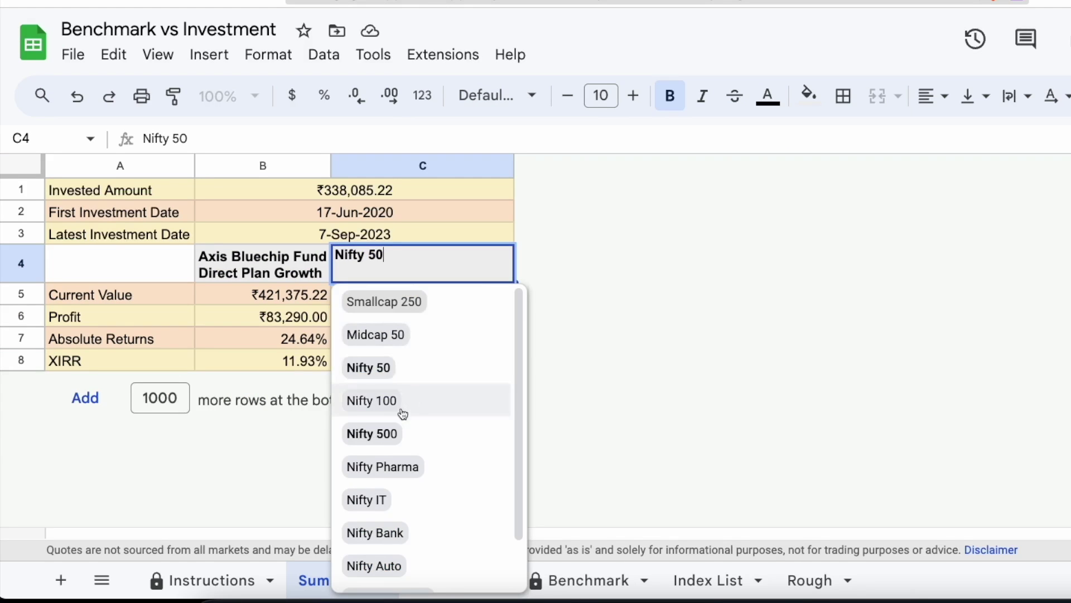
pyautogui.click(519, 532)
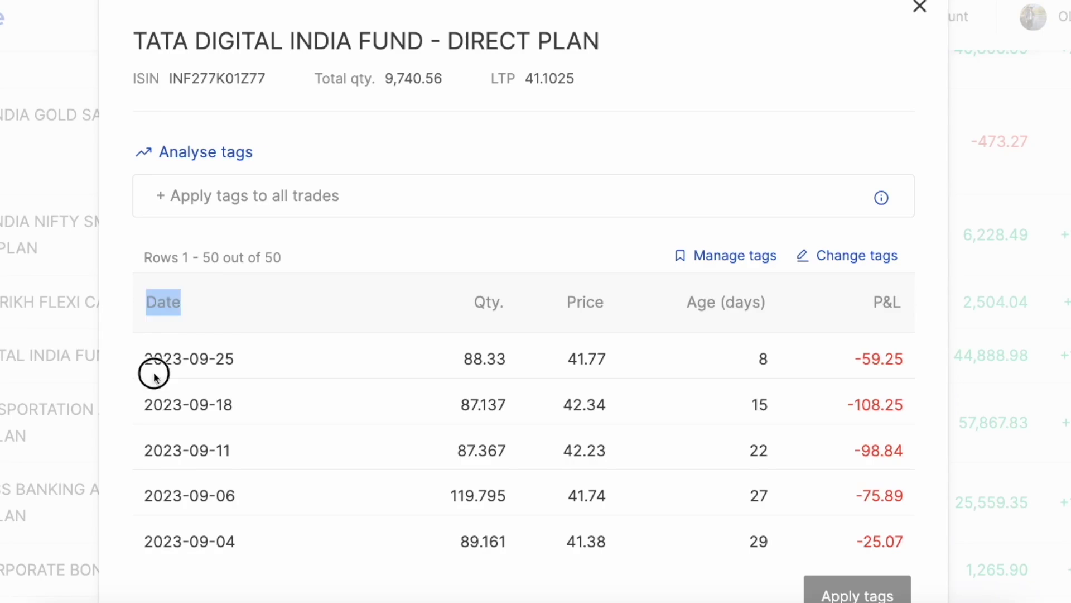
# Step: Paste Tata Digital India Fund's 50 trades into Rough and copy their dates and quantities A2:B51
pyautogui.moveTo(154, 375); pyautogui.dragTo(893, 597)
pyautogui.hotkey('ctrl', 'c')
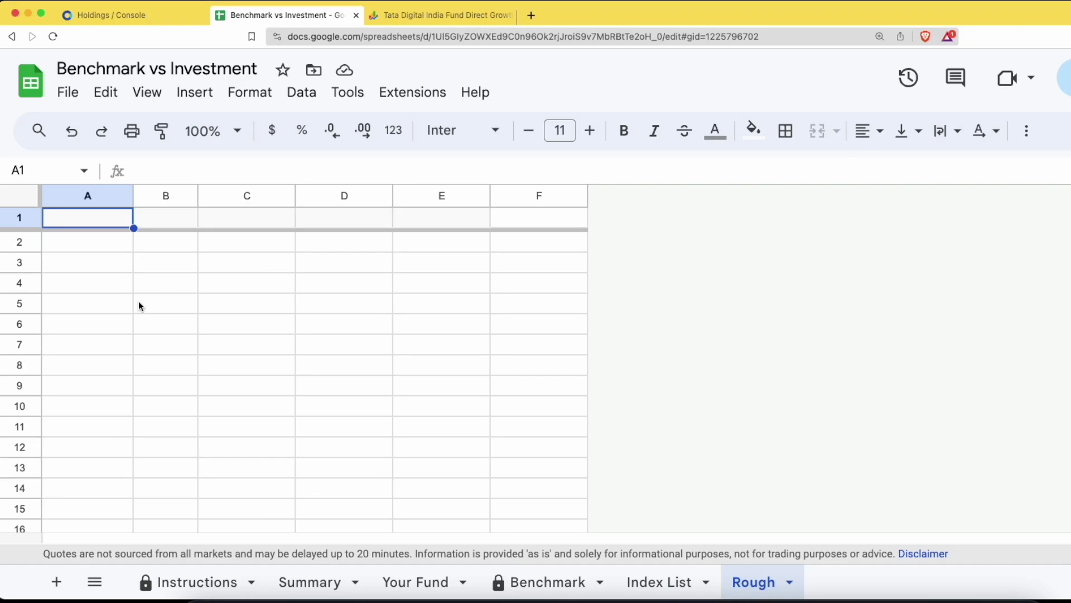
pyautogui.hotkey('ctrl', 'v')
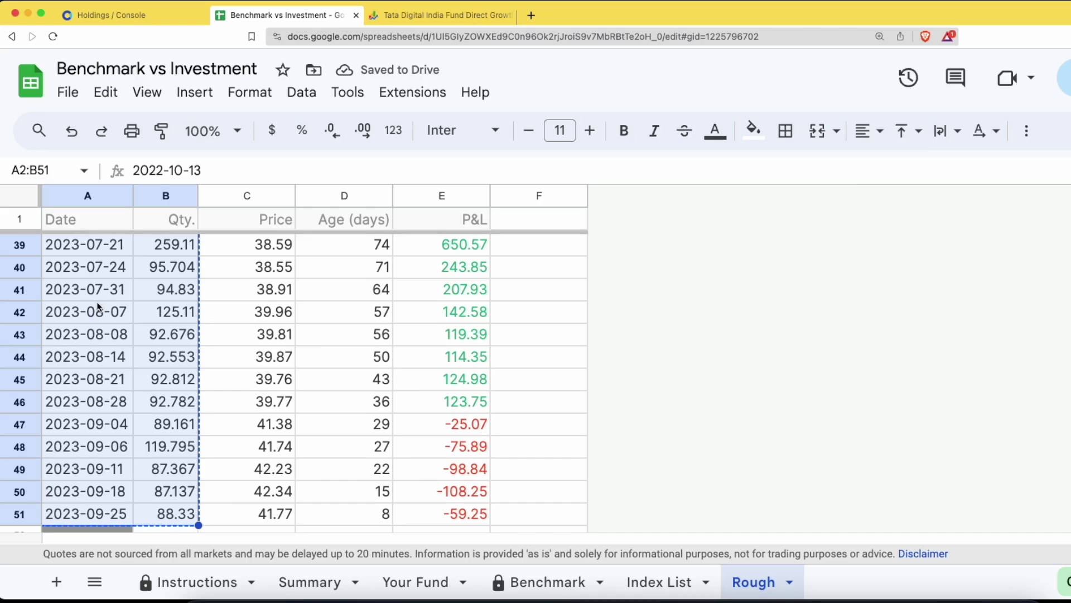
pyautogui.hotkey('ctrl', 'c')
pyautogui.click(415, 582)
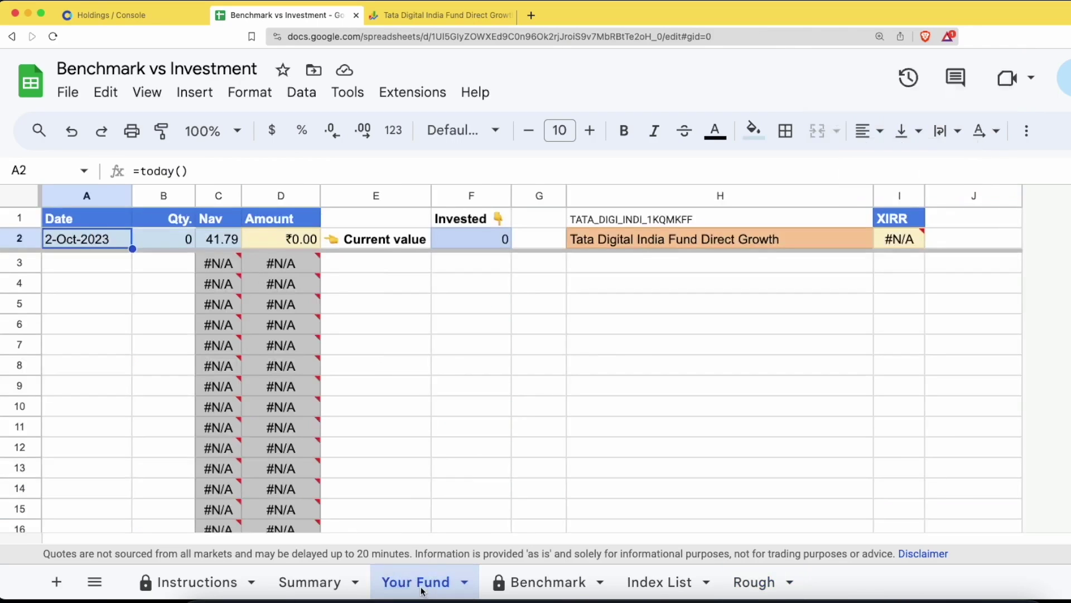
# Step: Paste Tata's dates and quantities into Your Fund A3 and check the 29.45% XIRR in I2
pyautogui.click(80, 267)
pyautogui.hotkey('ctrl', 'v')
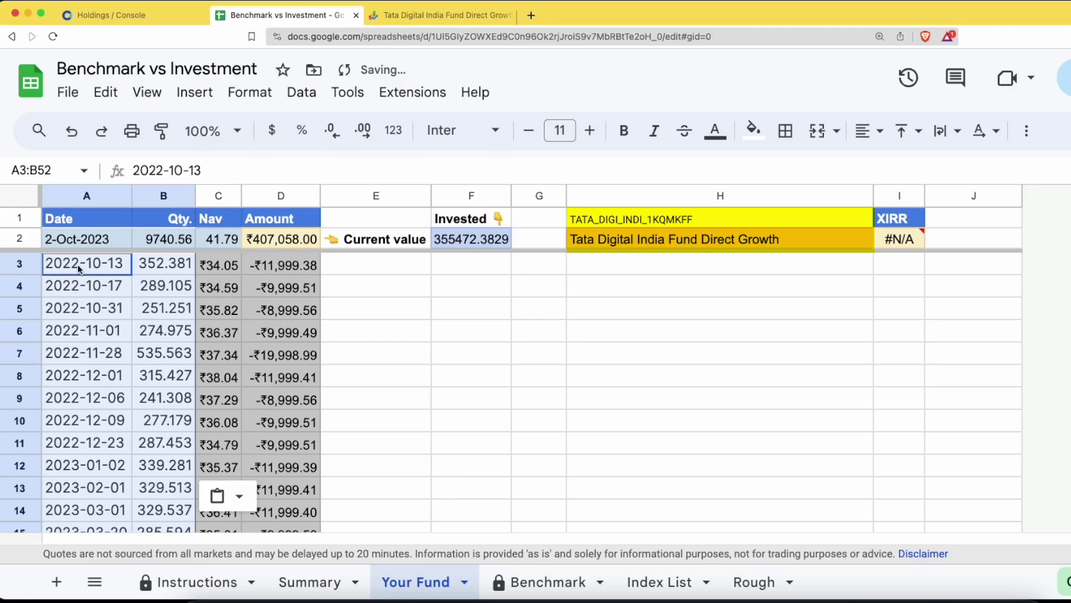
pyautogui.click(896, 241)
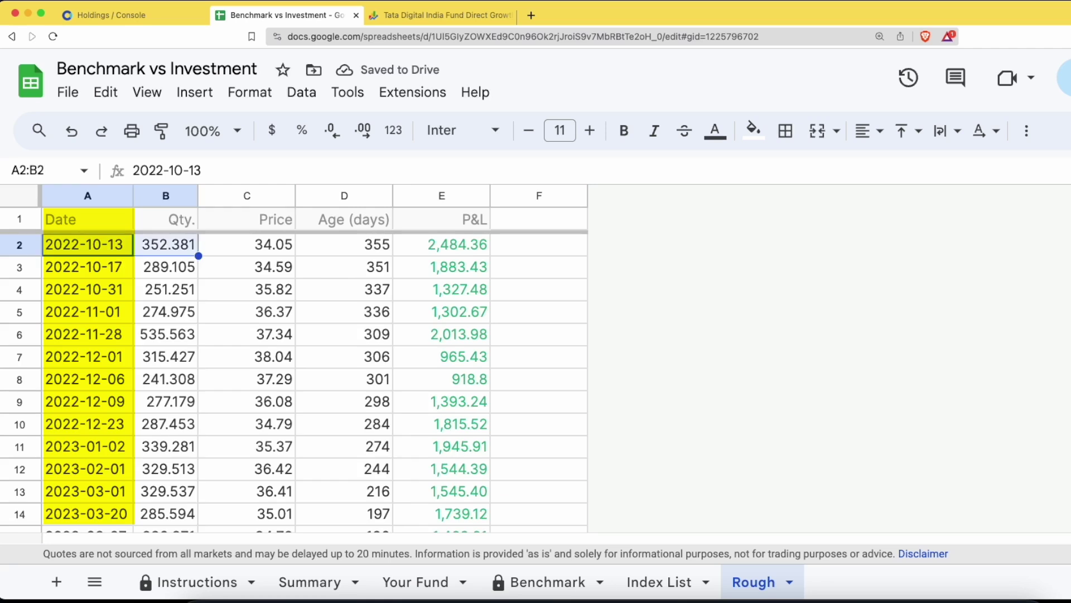
pyautogui.press('super+shift+Down')
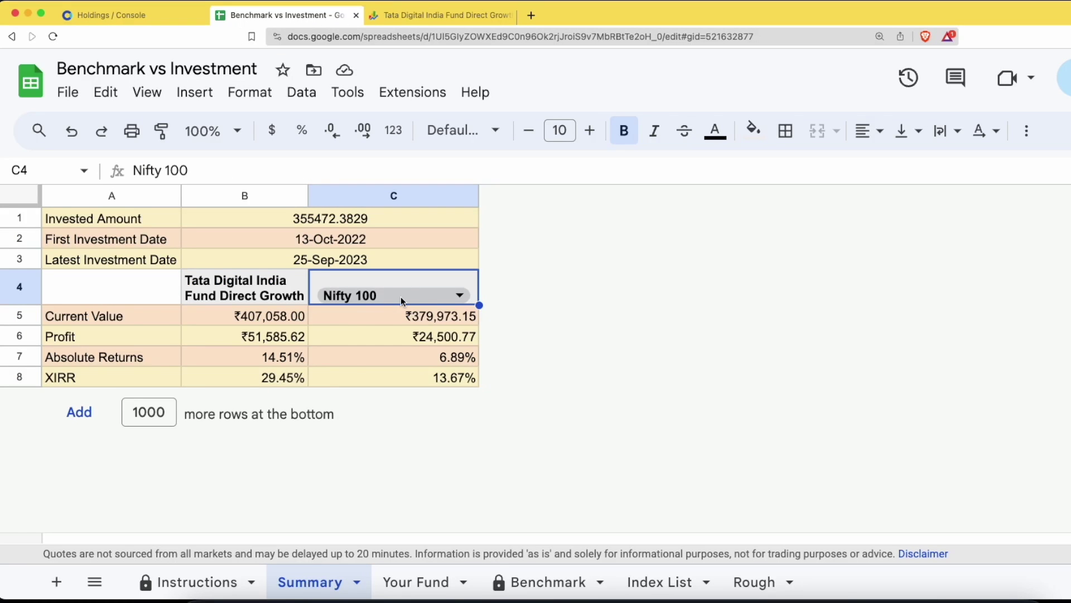
# Step: Set the Tata fund's benchmark to Nifty IT, then enter NSE:ITC as the H1 code in another copy
pyautogui.click(400, 296)
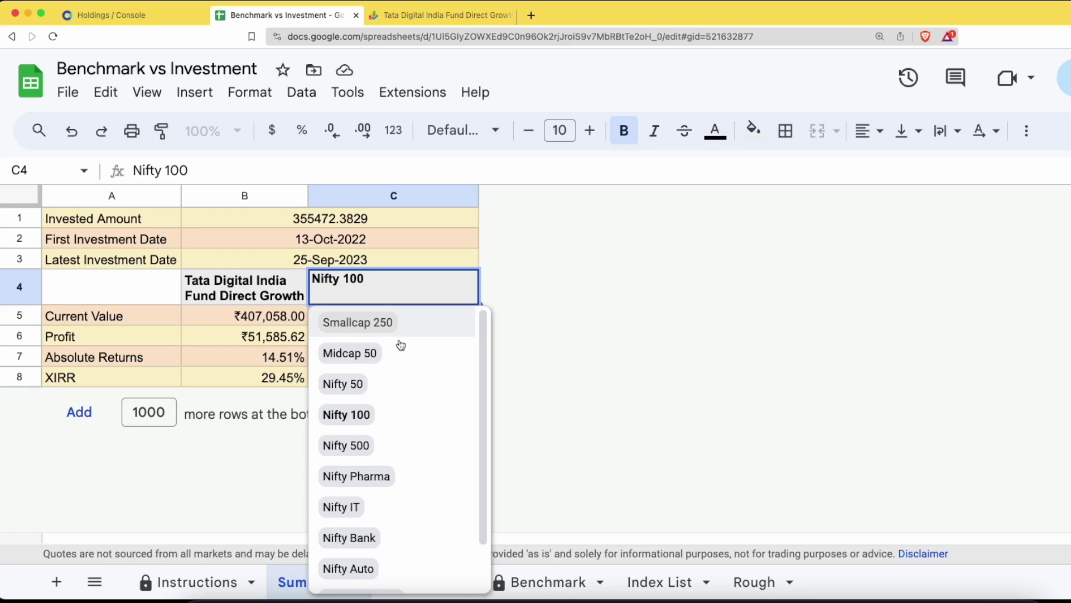
pyautogui.click(393, 509)
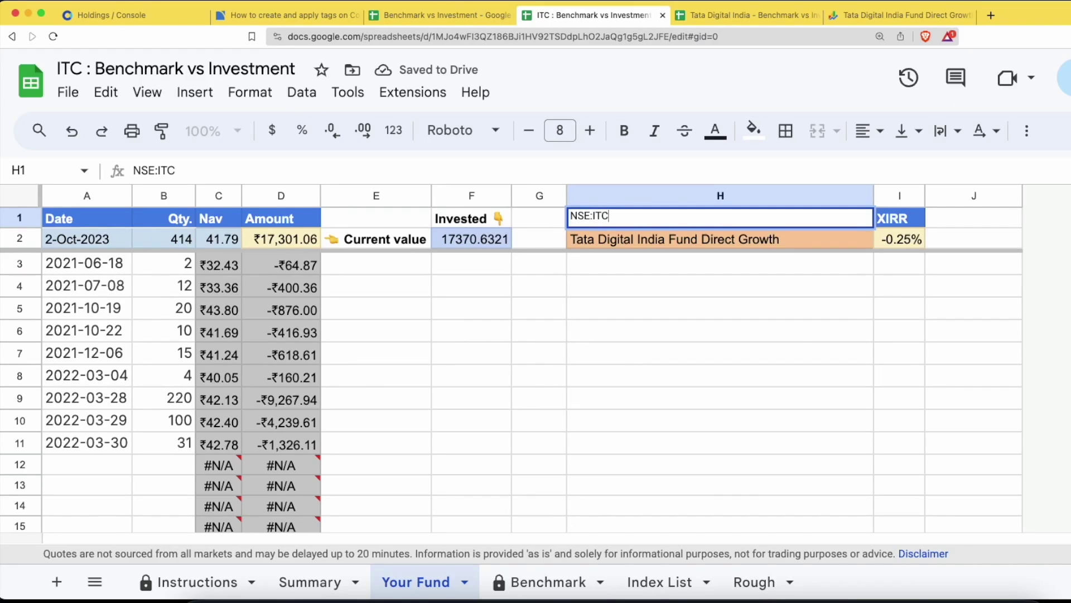
pyautogui.press('Return')
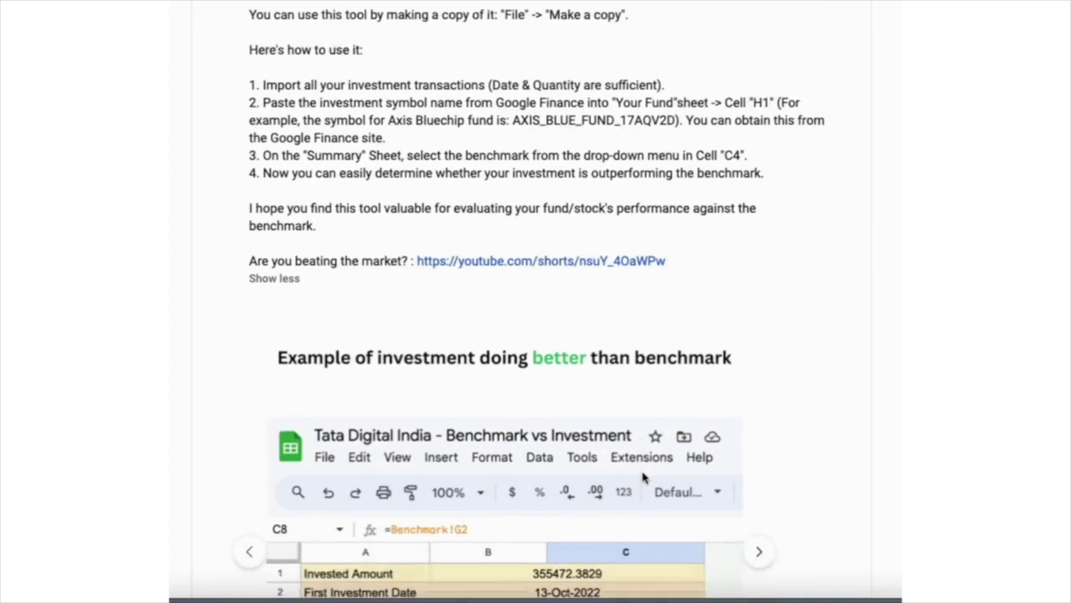
pyautogui.scroll(-5, 641, 474)
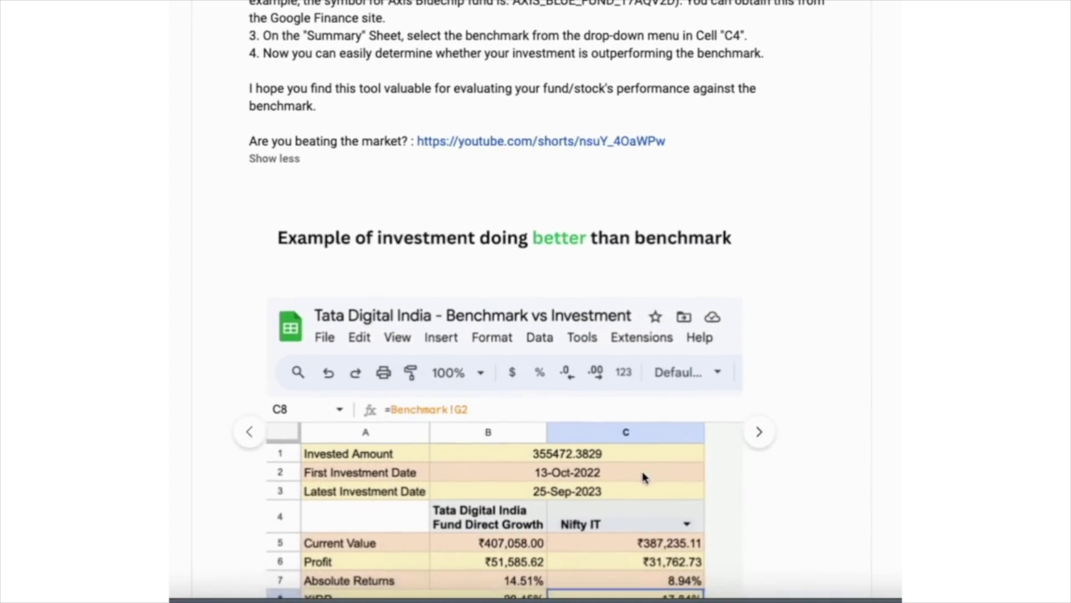
pyautogui.click(759, 326)
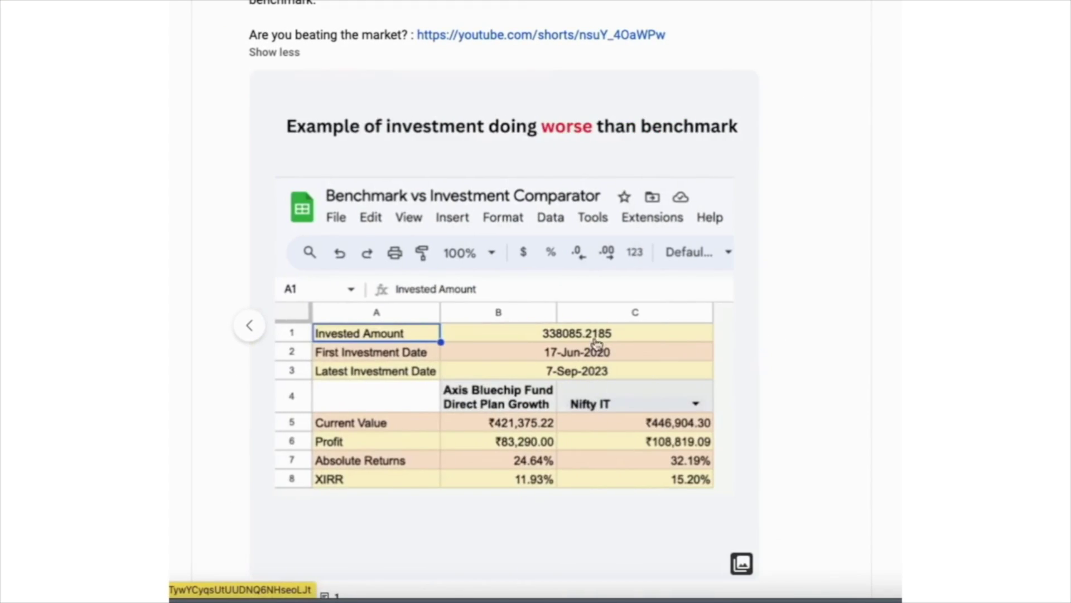